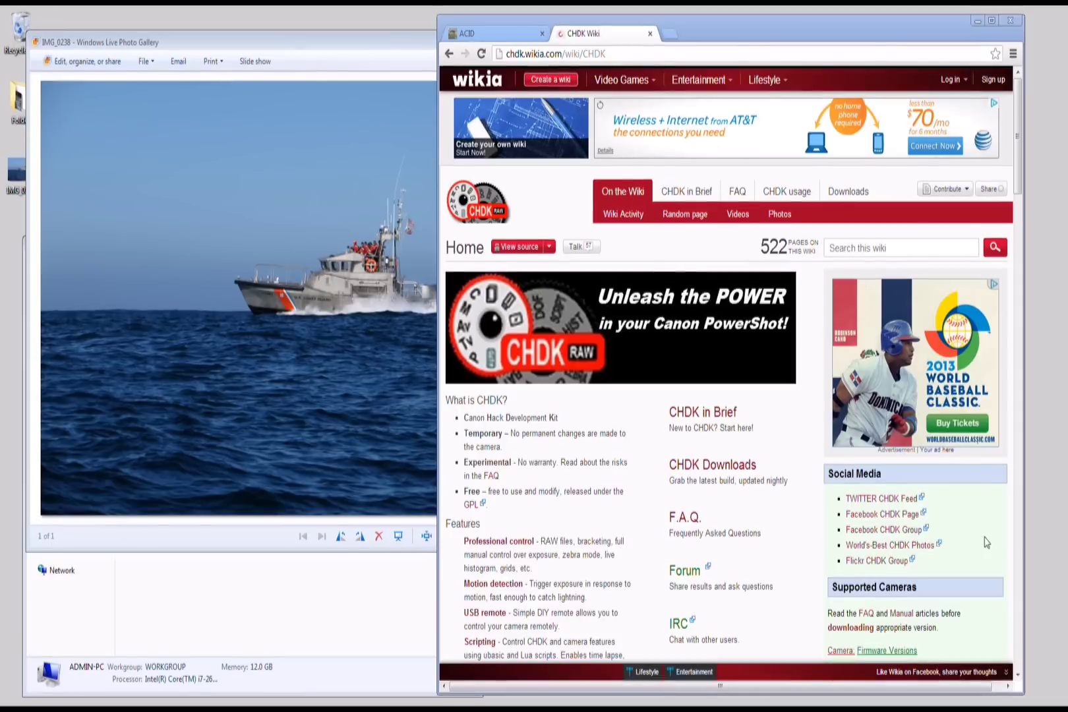
Close Photo Gallery, then quick-format CANON_DC (G:) as FAT and accept the erase warning
{"action": "left_click", "coordinate": [371, 47]}
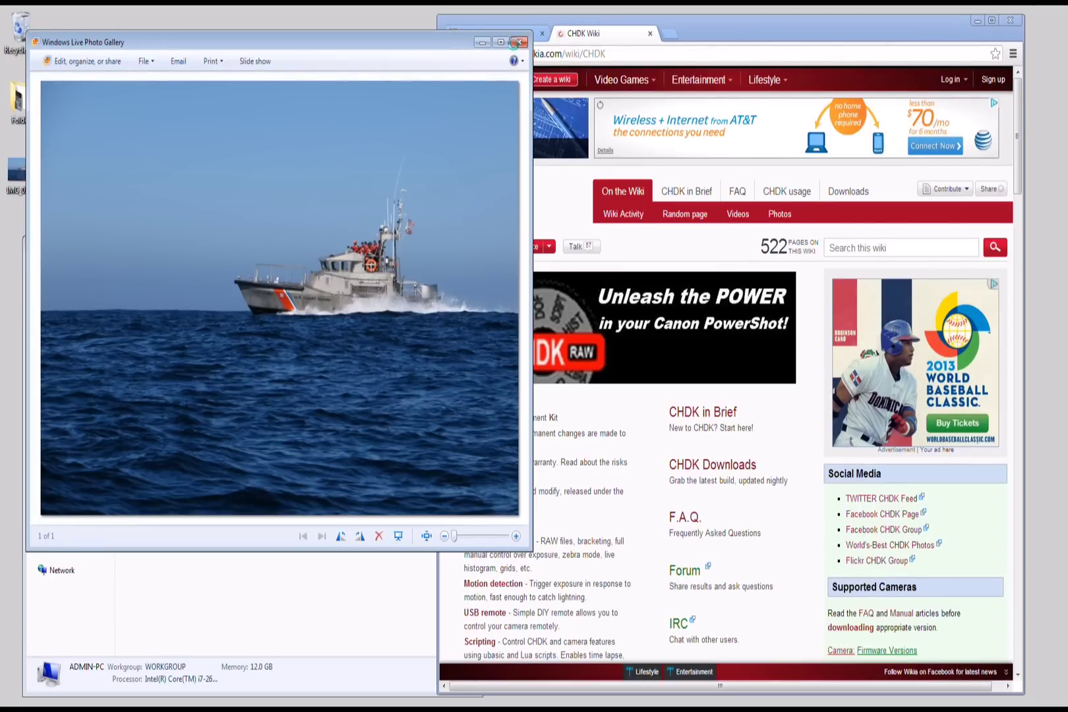
{"action": "left_click", "coordinate": [515, 43]}
{"action": "right_click", "coordinate": [314, 401]}
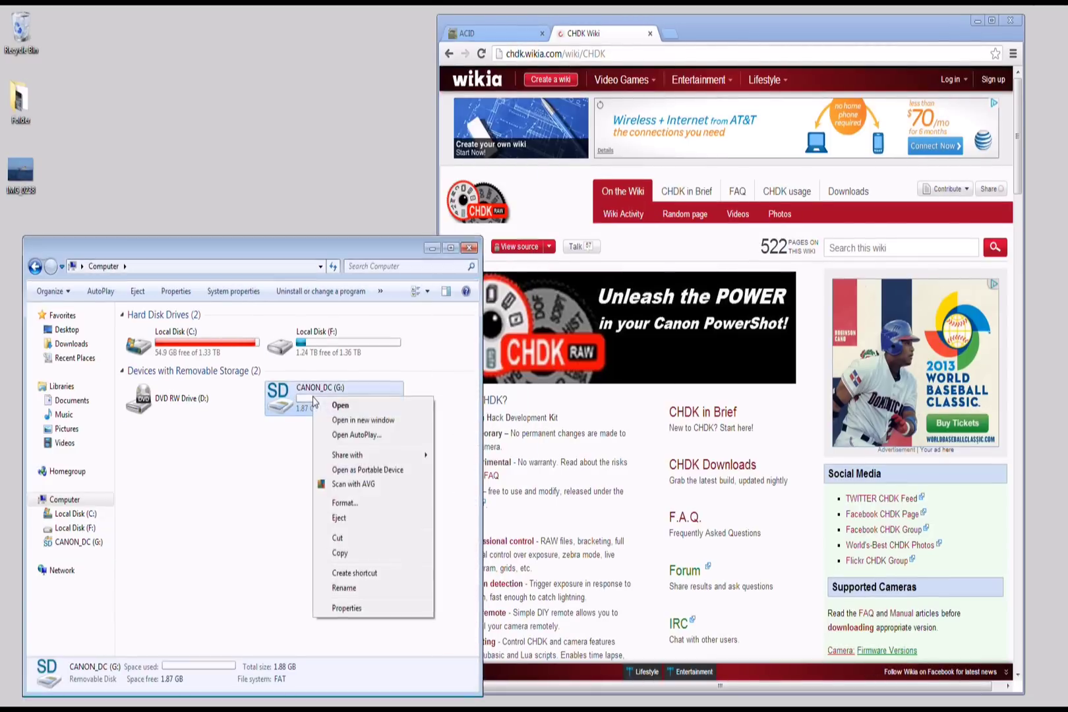
{"action": "left_click", "coordinate": [355, 502]}
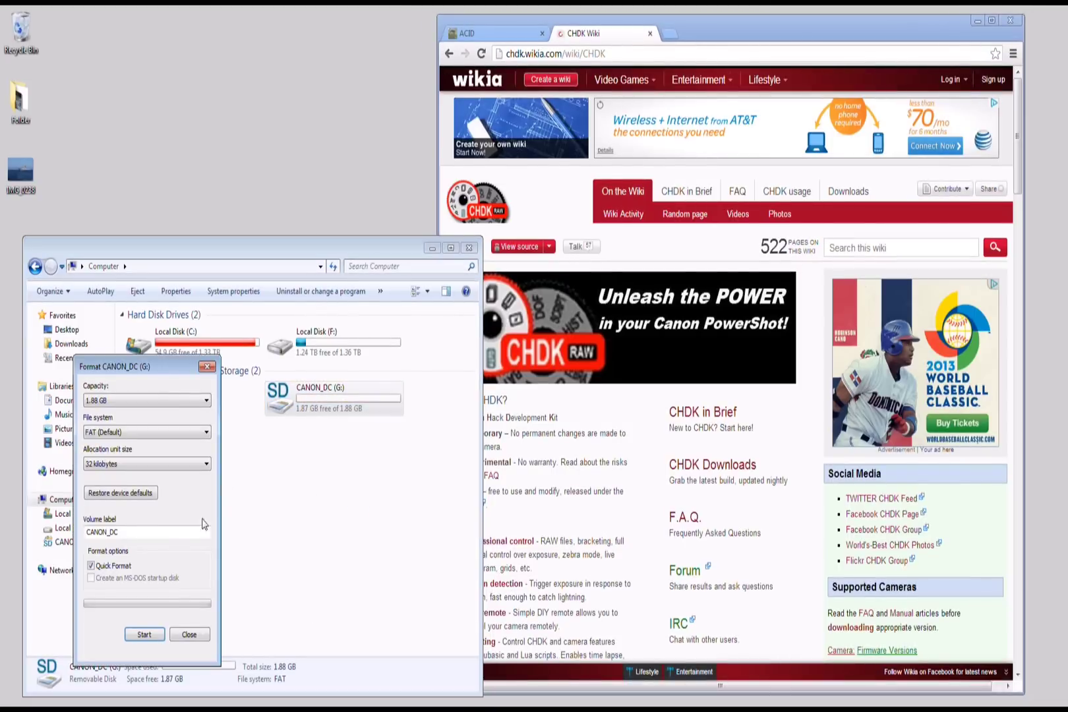
{"action": "left_click", "coordinate": [156, 637]}
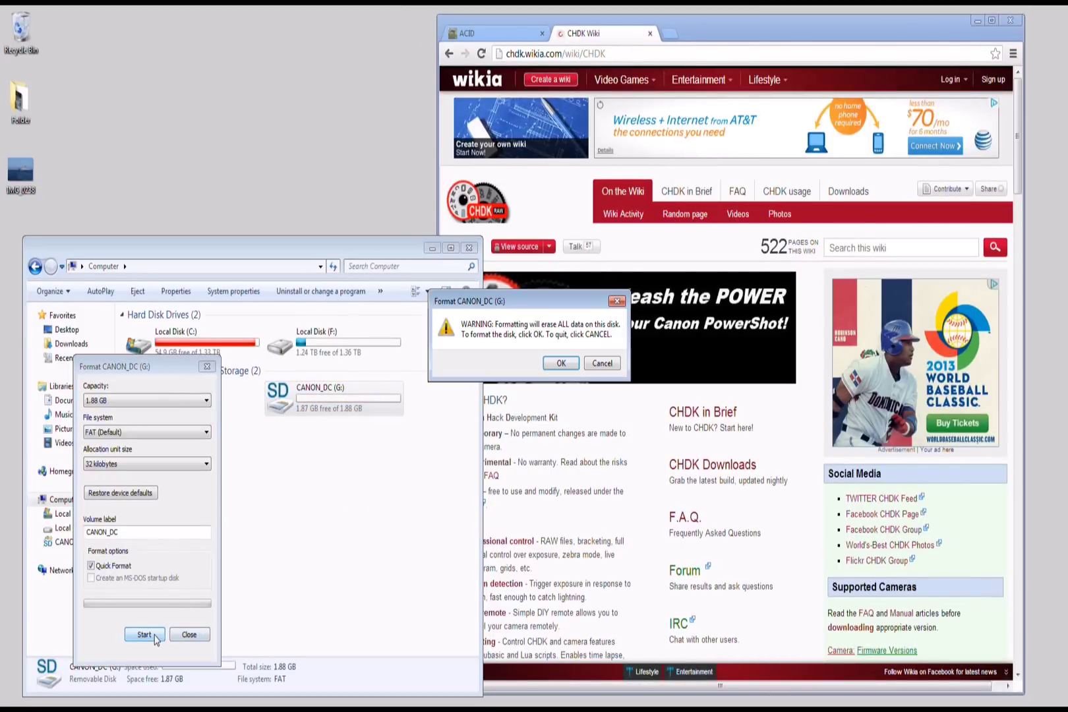
{"action": "left_click", "coordinate": [556, 364]}
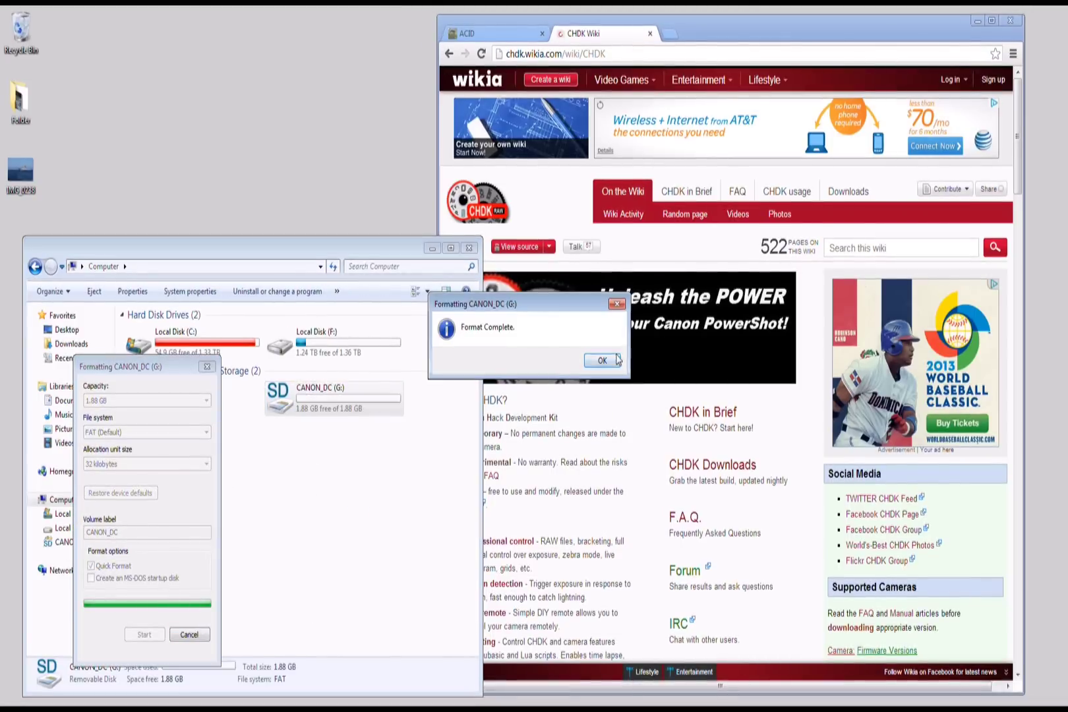
{"action": "left_click", "coordinate": [601, 361]}
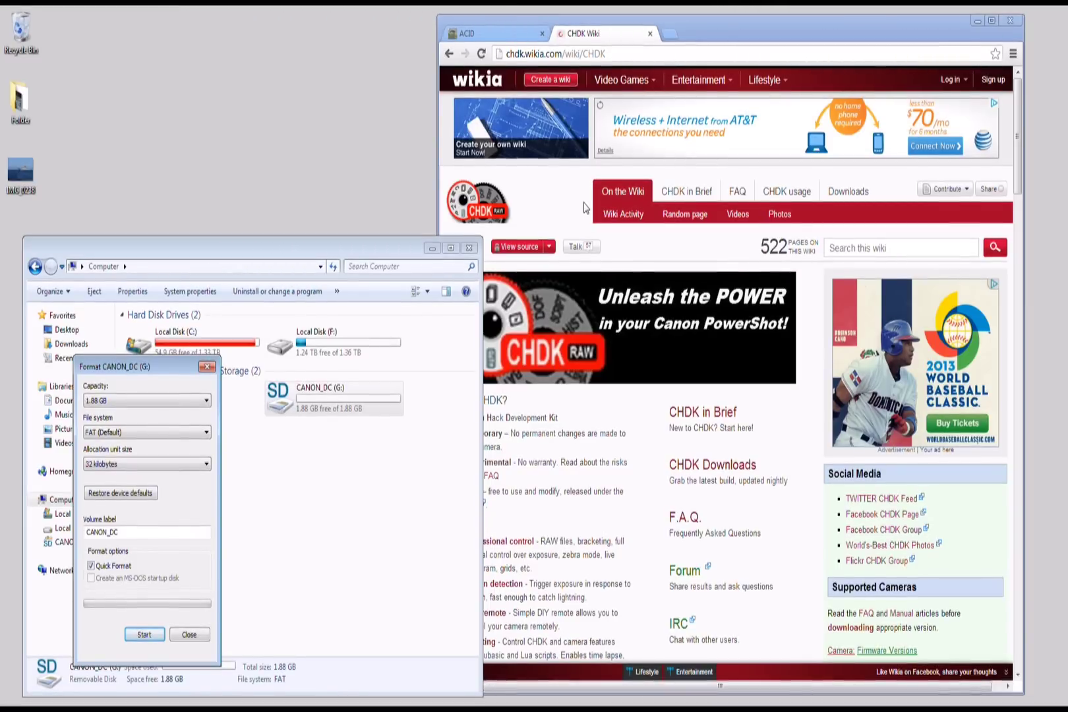
{"action": "left_click", "coordinate": [488, 33]}
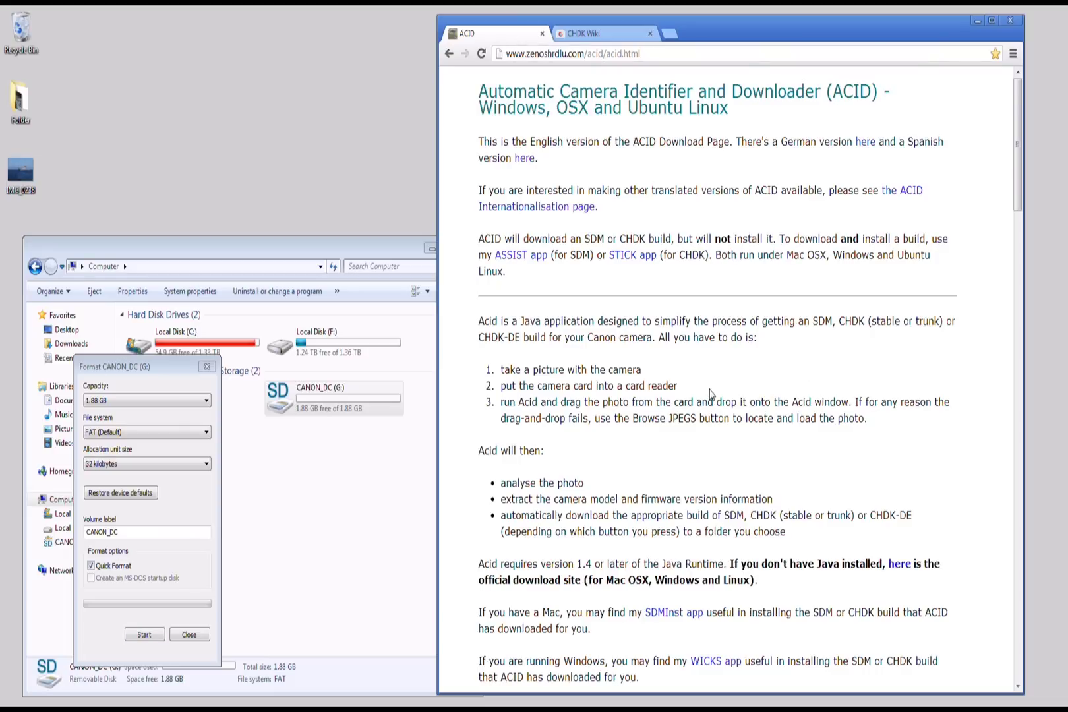
Save the Windows version of ACID from the ACID page as acid.zip
{"action": "scroll", "coordinate": [710, 392], "scroll_direction": "down", "scroll_amount": 12}
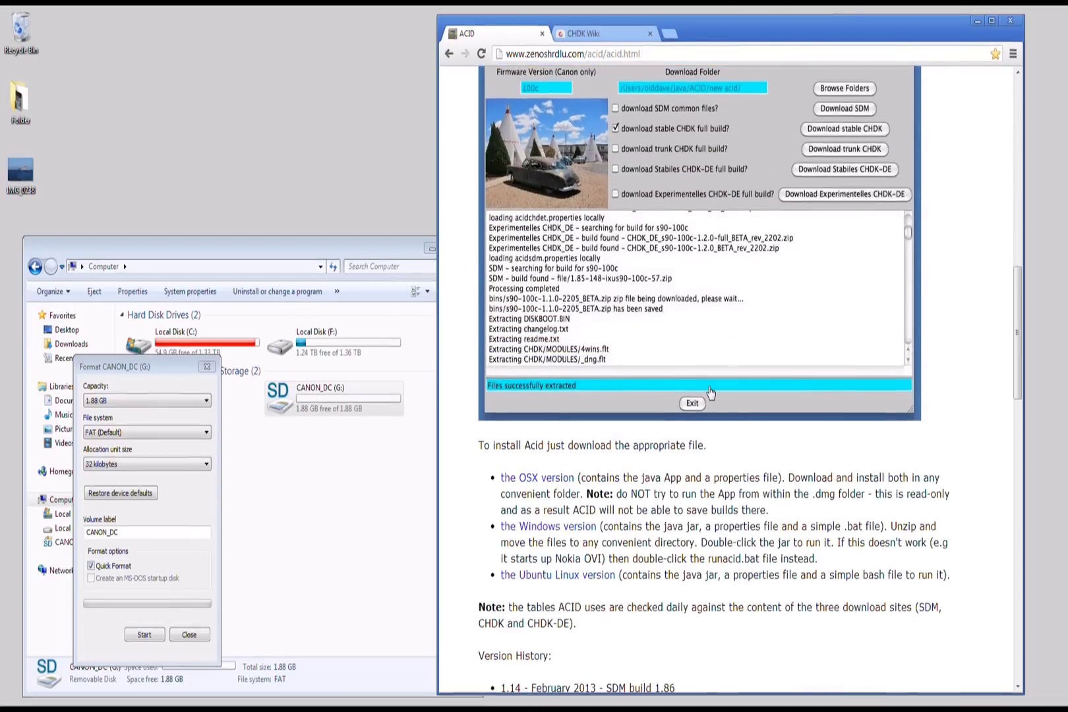
{"action": "scroll", "coordinate": [710, 392], "scroll_direction": "down", "scroll_amount": 2}
{"action": "right_click", "coordinate": [583, 389]}
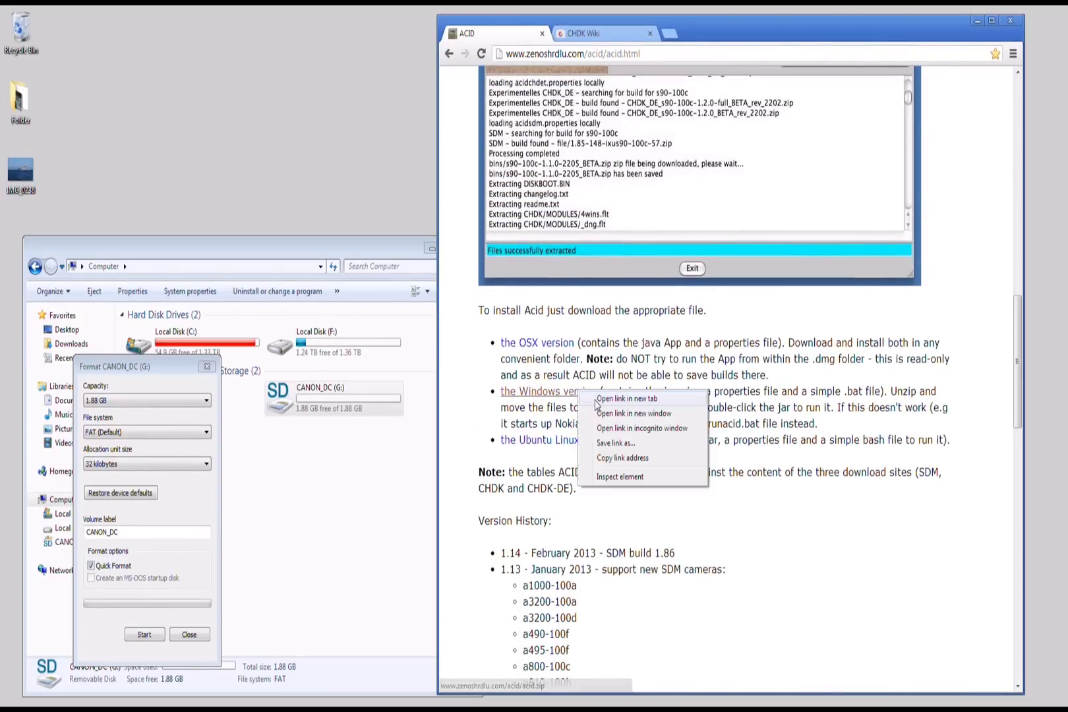
{"action": "left_click", "coordinate": [636, 394]}
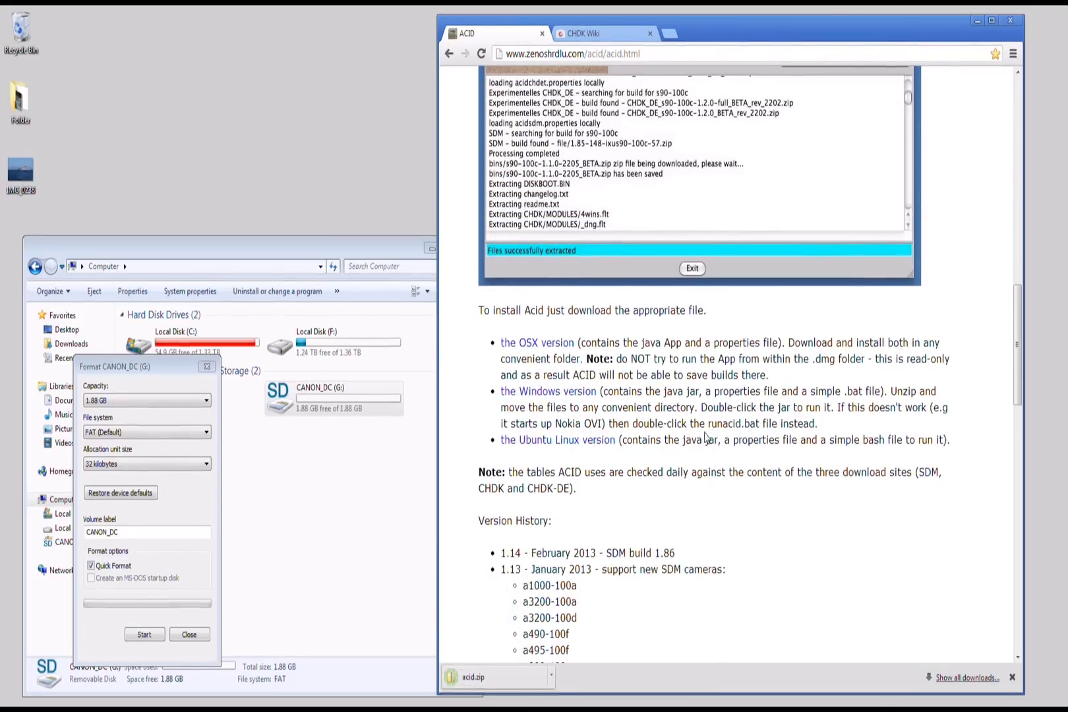
Download wicks.zip from the WICKS app page and close the Format dialog
{"action": "scroll", "coordinate": [688, 377], "scroll_direction": "up", "scroll_amount": 10}
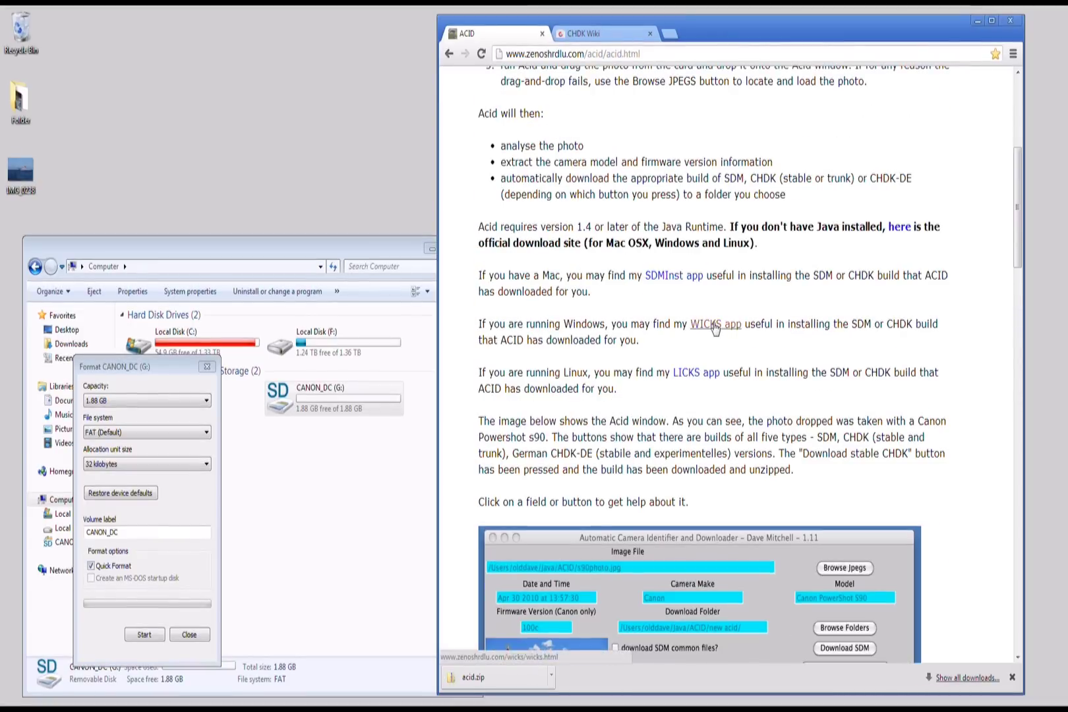
{"action": "left_click", "coordinate": [715, 325]}
{"action": "scroll", "coordinate": [714, 335], "scroll_direction": "down", "scroll_amount": 7}
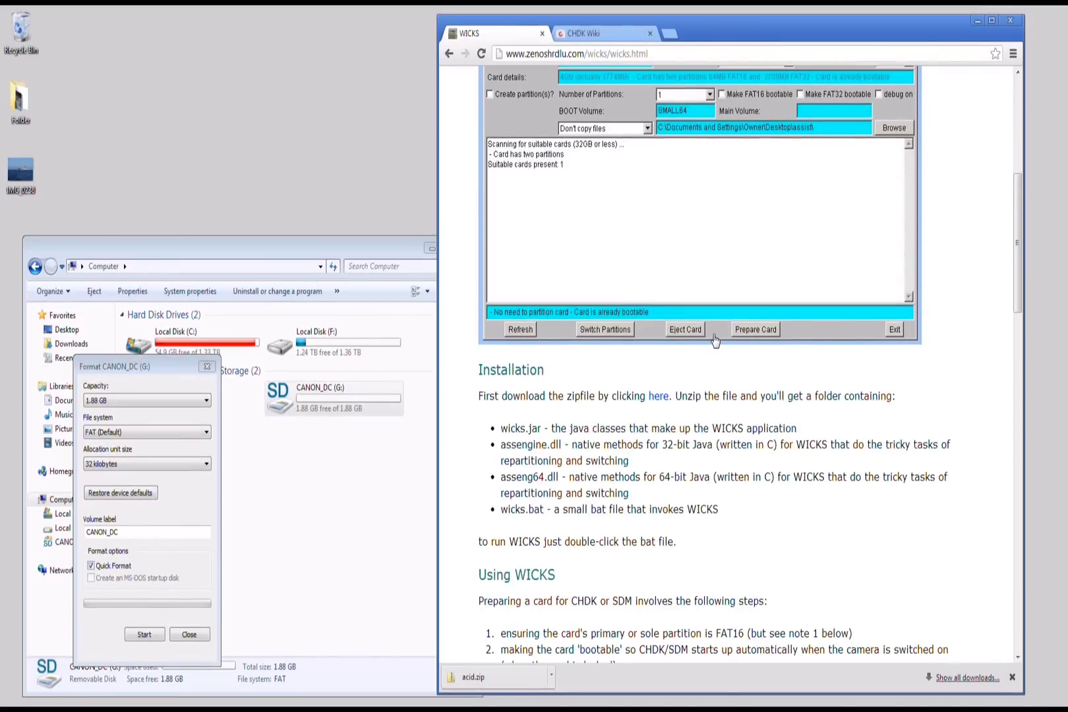
{"action": "left_click", "coordinate": [664, 331]}
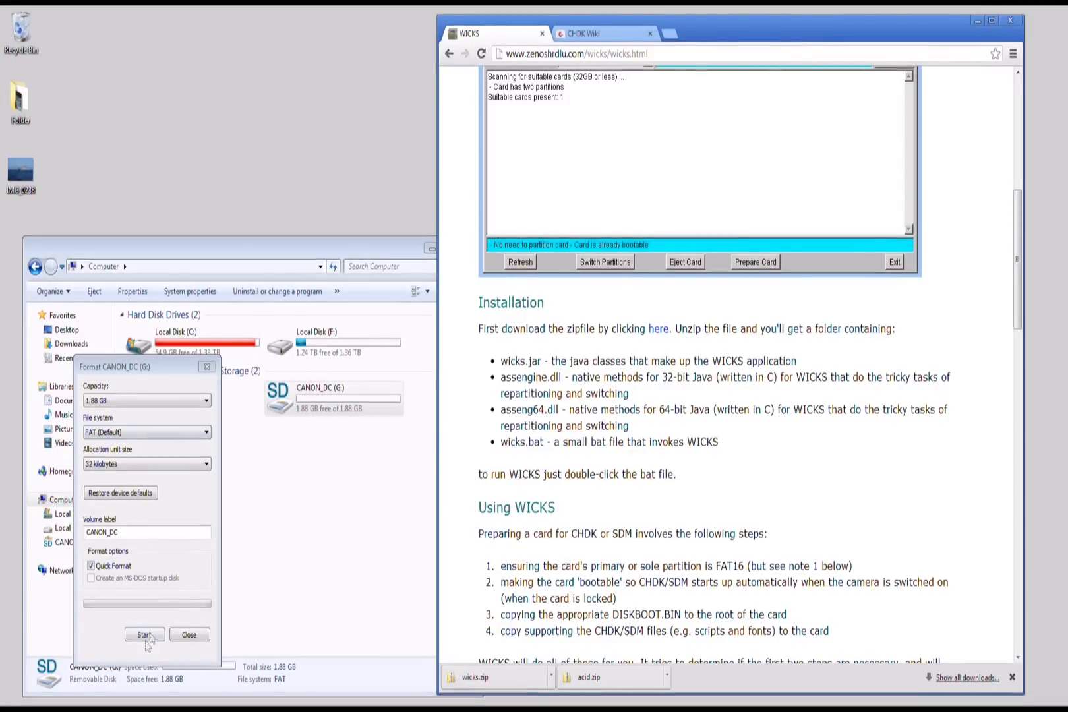
{"action": "left_click", "coordinate": [189, 635]}
{"action": "left_click", "coordinate": [405, 254]}
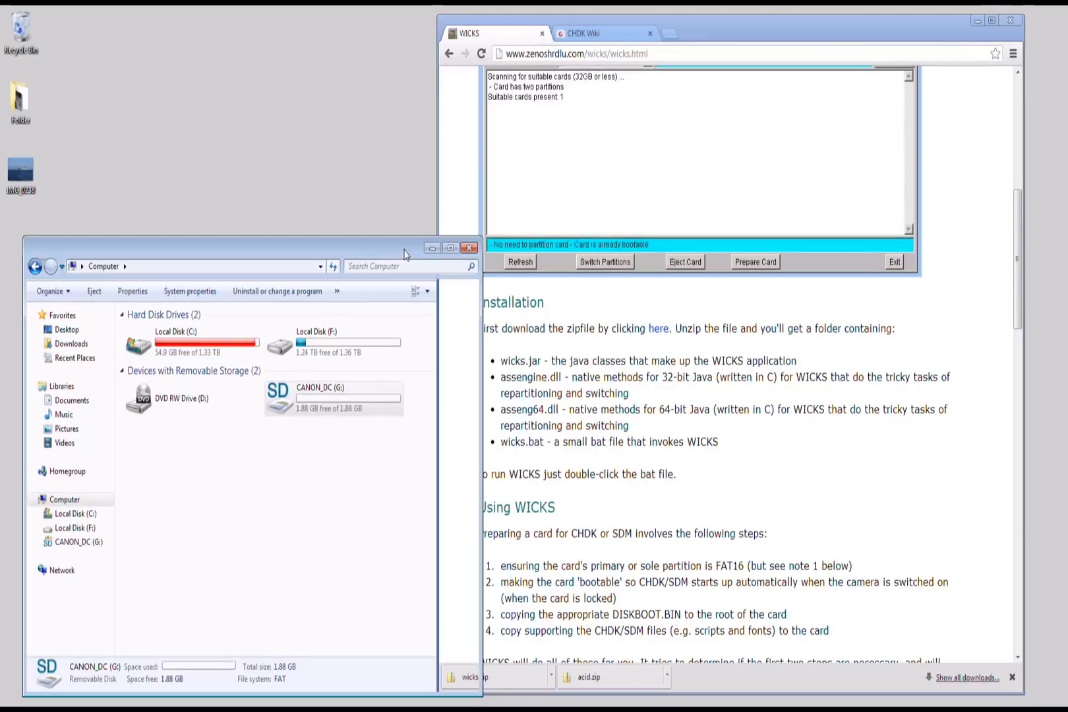
Close the Computer window and open Downloads beside the web page, selecting acid.zip
{"action": "left_click", "coordinate": [469, 248]}
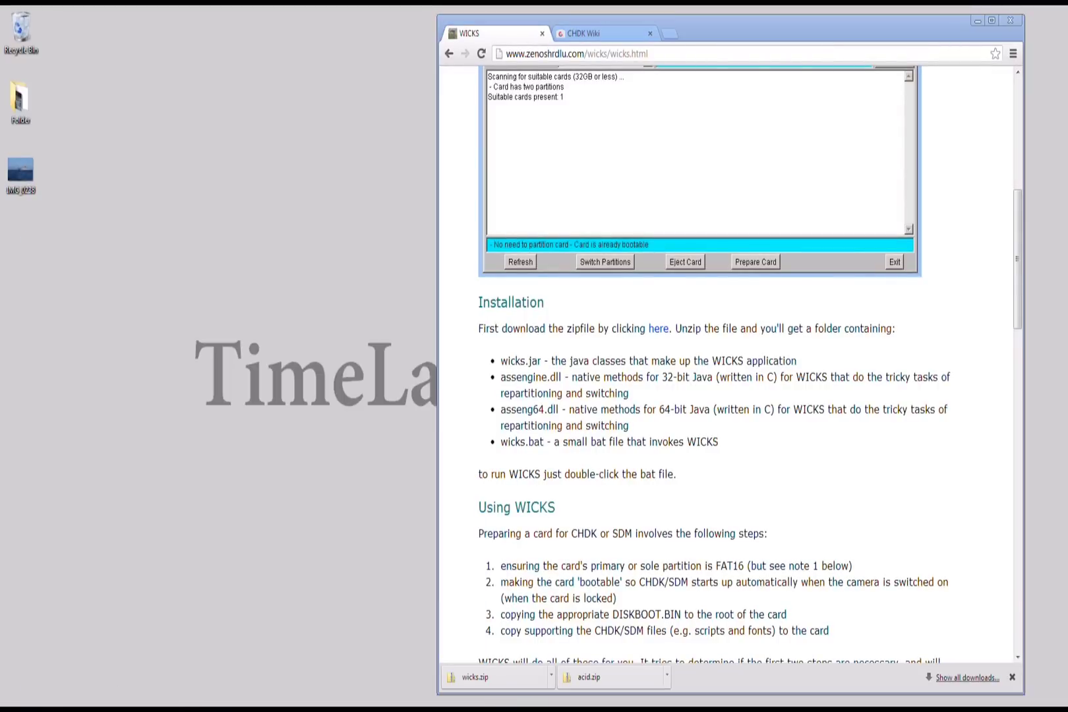
{"action": "left_click", "coordinate": [93, 705]}
{"action": "left_click_drag", "start_coordinate": [711, 234], "coordinate": [346, 198]}
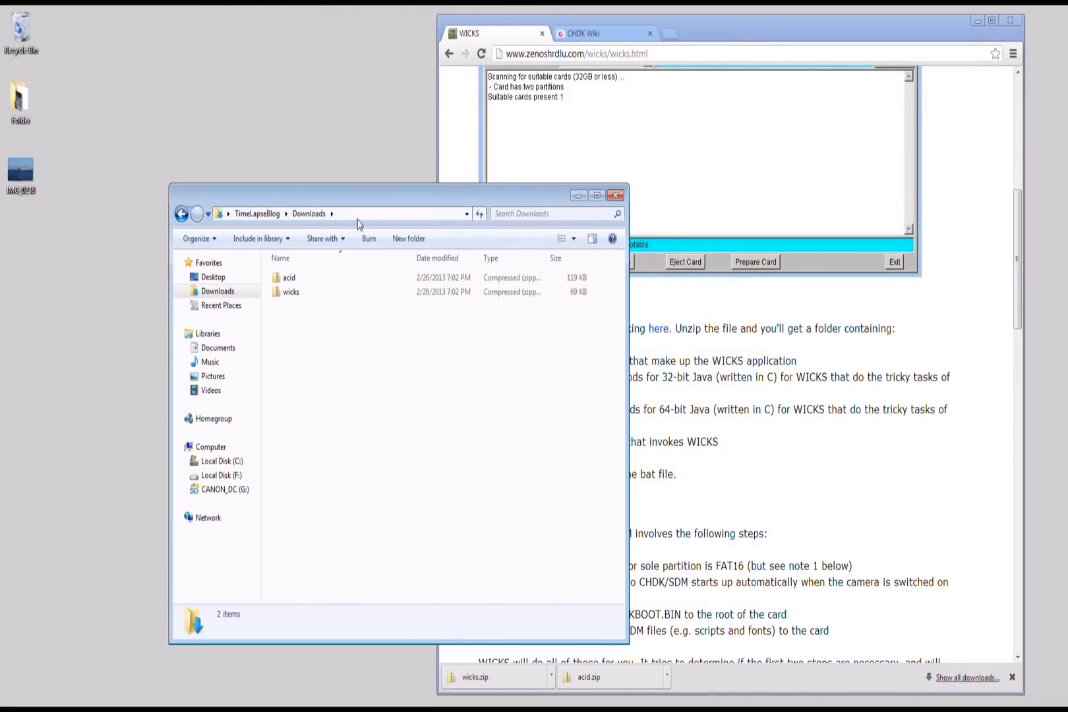
{"action": "right_click", "coordinate": [301, 277]}
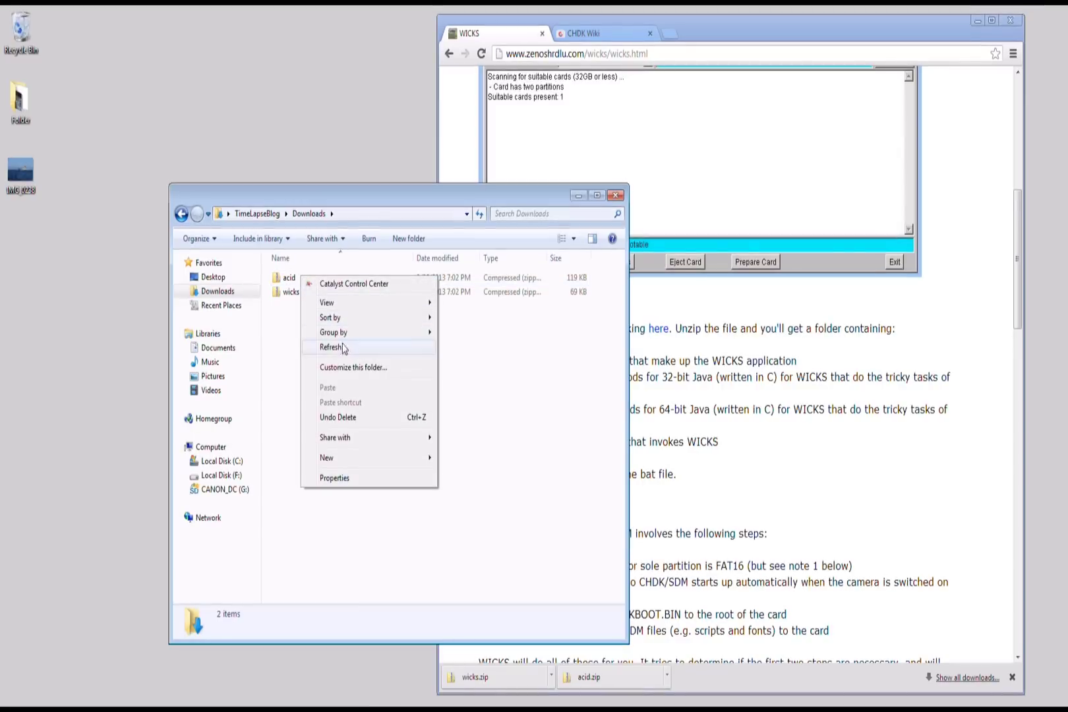
{"action": "mouse_move", "coordinate": [343, 322]}
{"action": "left_click", "coordinate": [290, 325]}
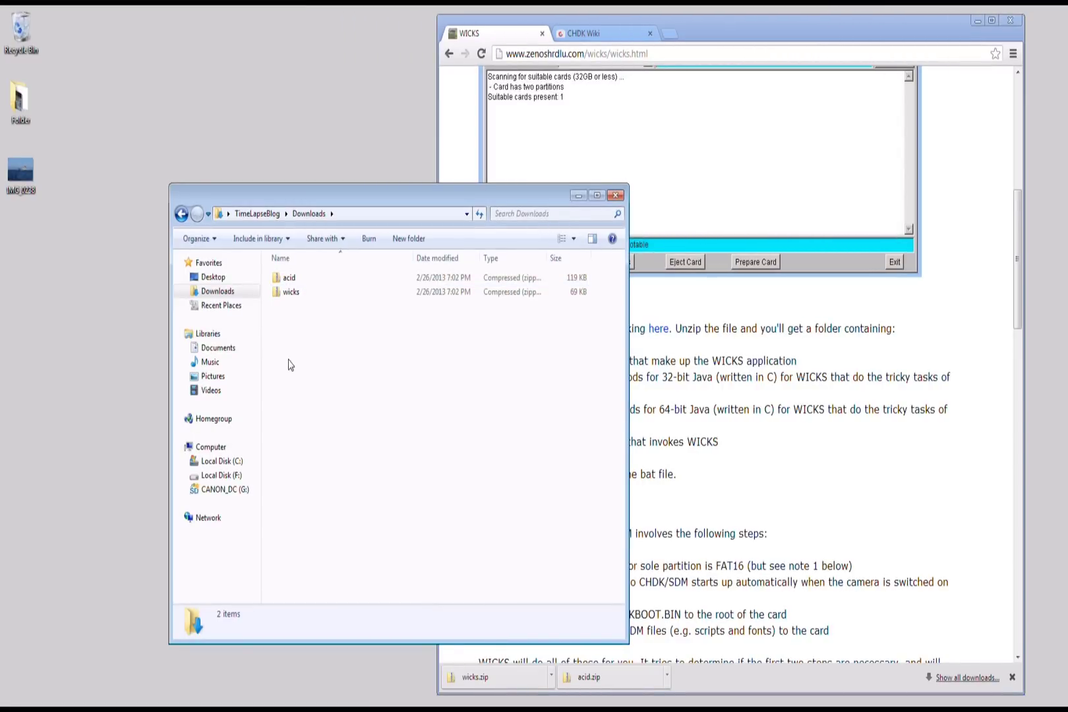
Extract acid.zip into Downloads\acid and open that folder to acid.jar
{"action": "right_click", "coordinate": [290, 278]}
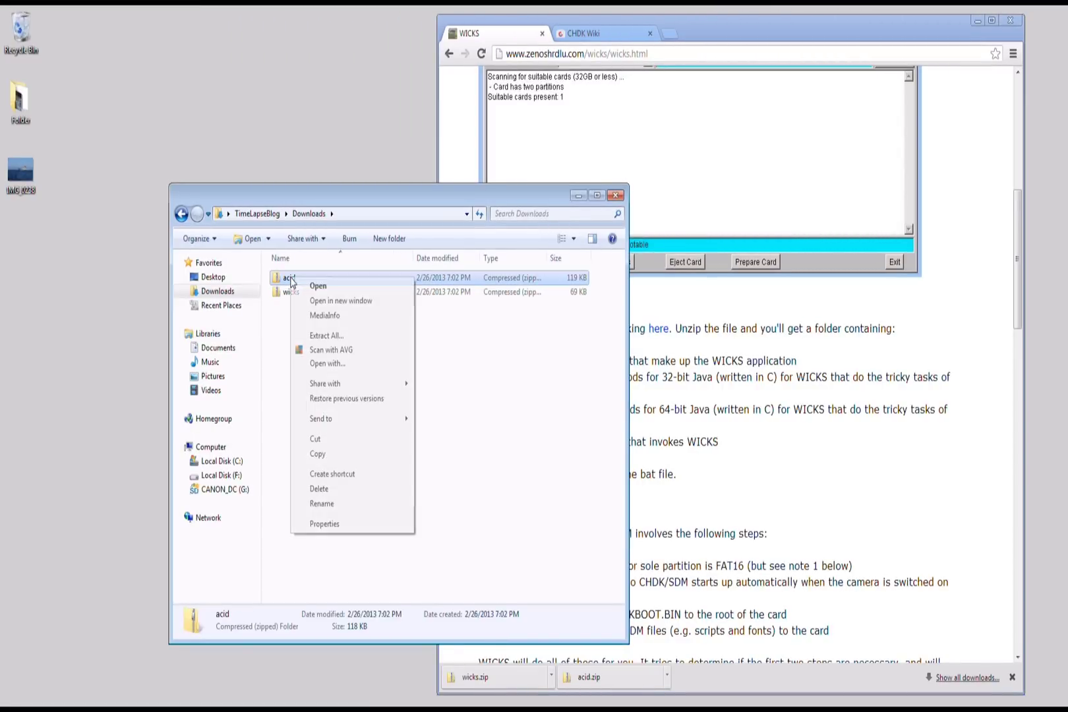
{"action": "left_click", "coordinate": [335, 336]}
{"action": "left_click", "coordinate": [634, 493]}
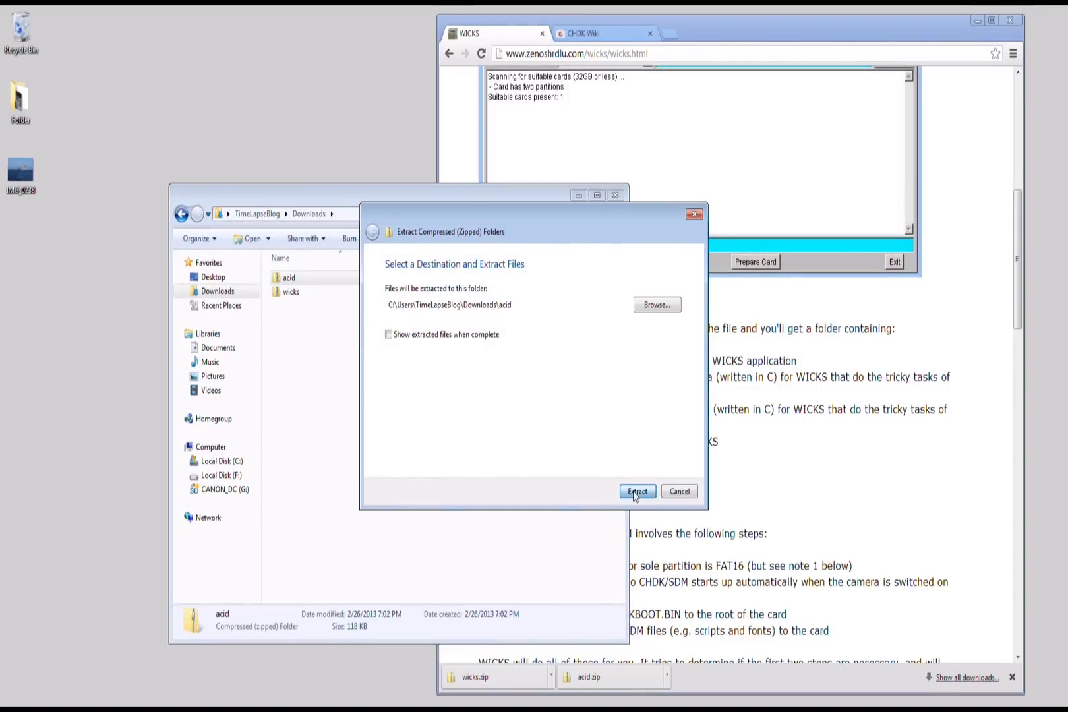
{"action": "double_click", "coordinate": [288, 278]}
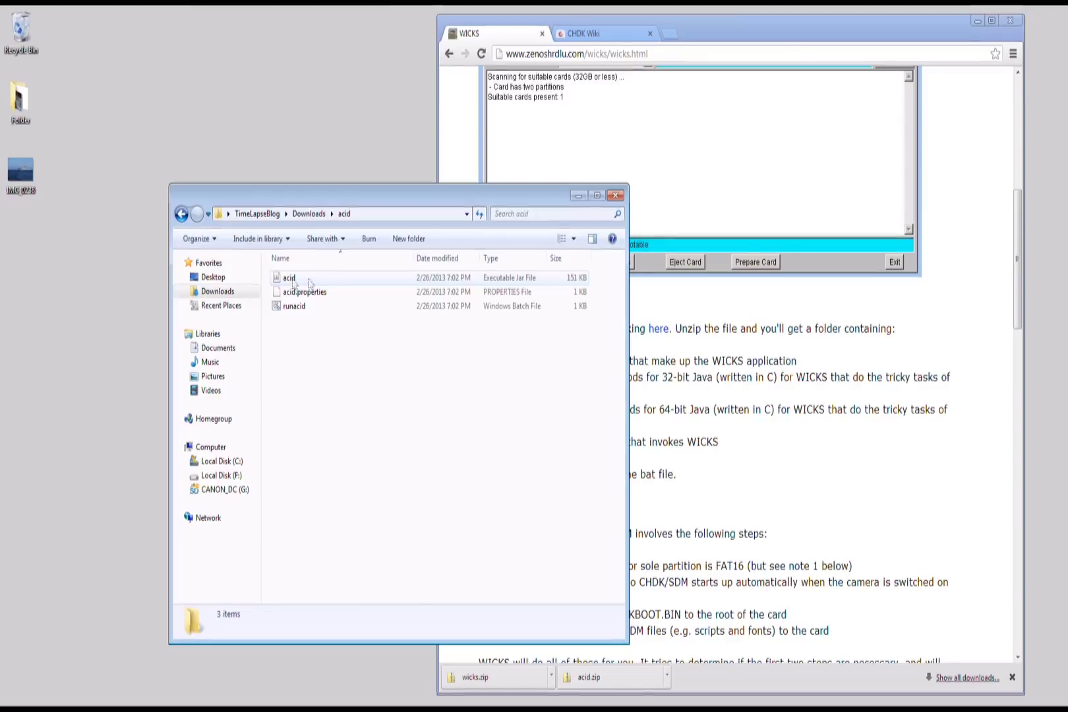
{"action": "left_click", "coordinate": [290, 277]}
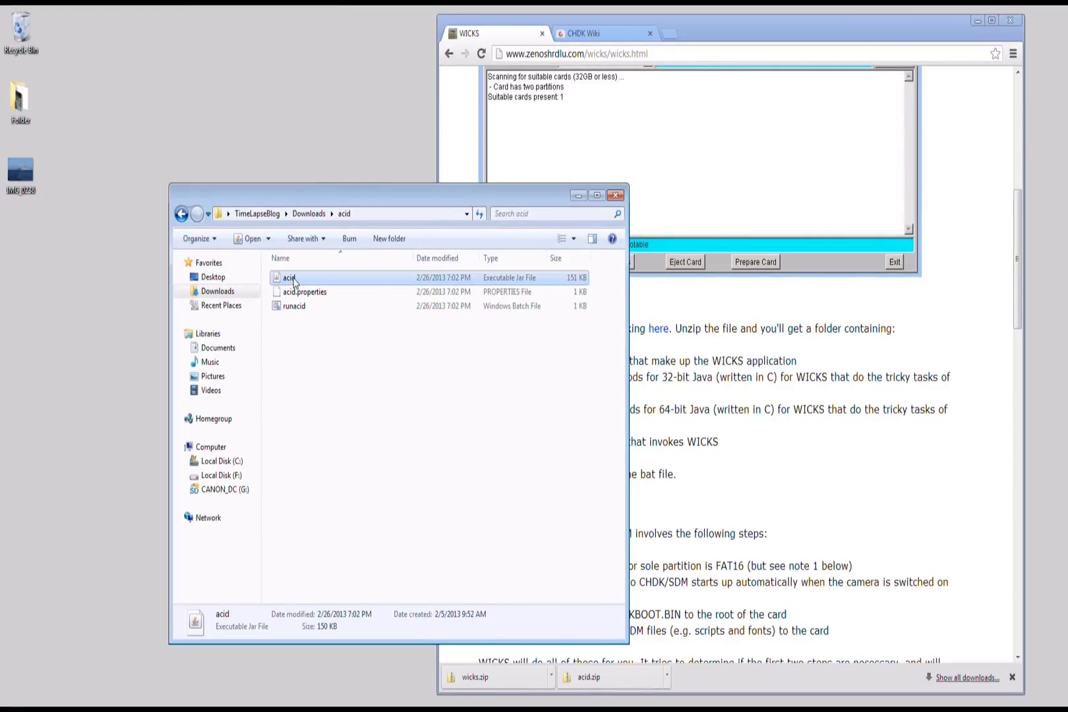
Launch acid.jar, identify the SX260 HS firmware 100c from IMG_0238, and download stable CHDK
{"action": "double_click", "coordinate": [507, 283]}
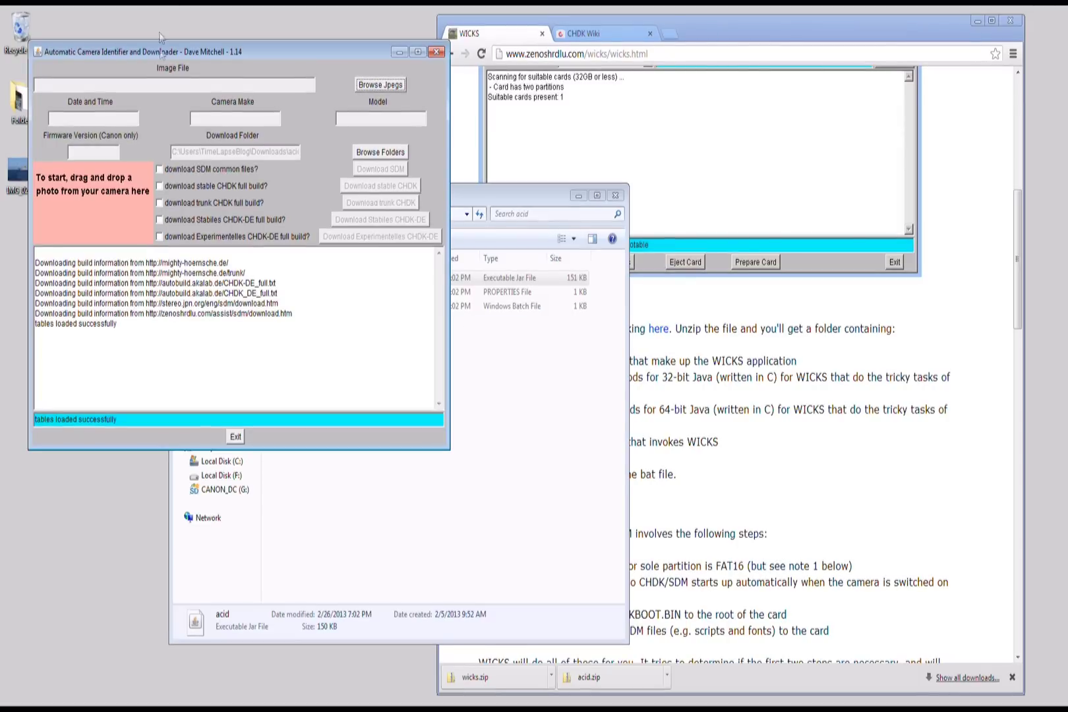
{"action": "left_click_drag", "start_coordinate": [160, 50], "coordinate": [242, 64]}
{"action": "left_click_drag", "start_coordinate": [20, 170], "coordinate": [164, 210]}
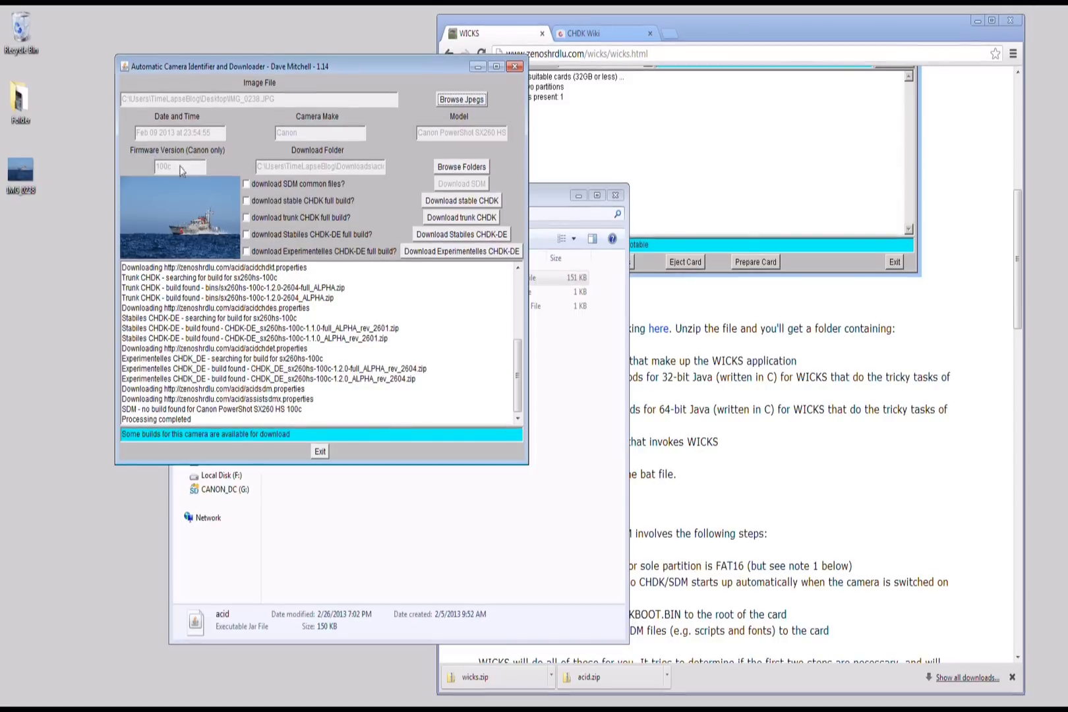
{"action": "left_click", "coordinate": [443, 205]}
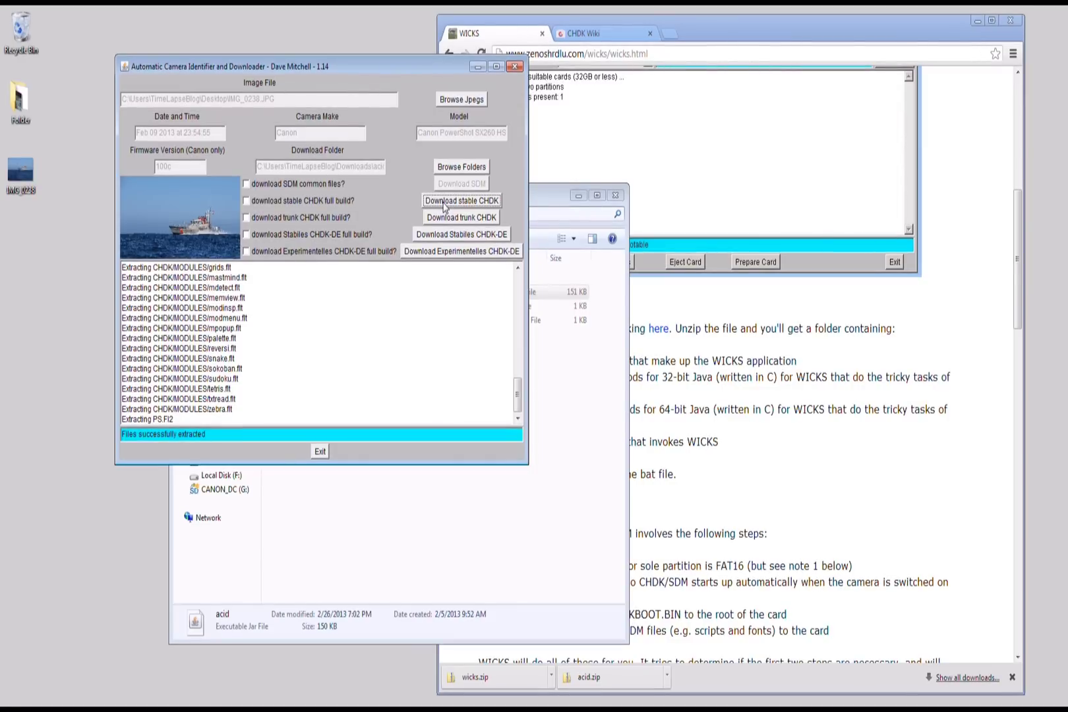
Extract wicks.zip in the Downloads folder into a wicks folder
{"action": "left_click", "coordinate": [470, 521]}
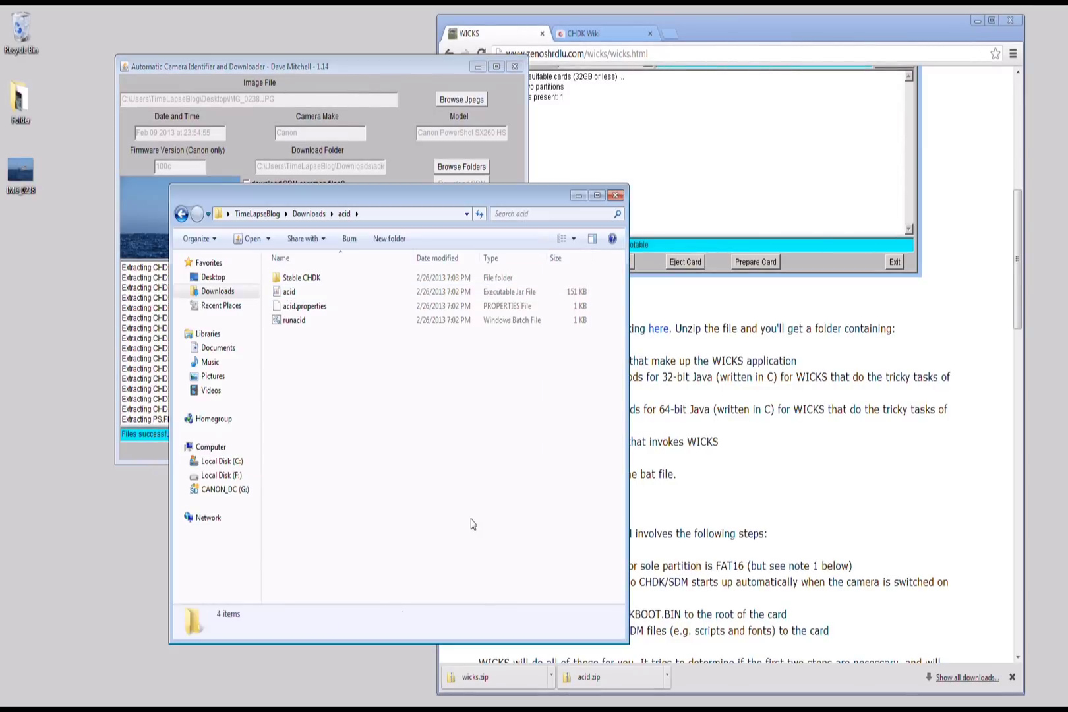
{"action": "left_click", "coordinate": [309, 214]}
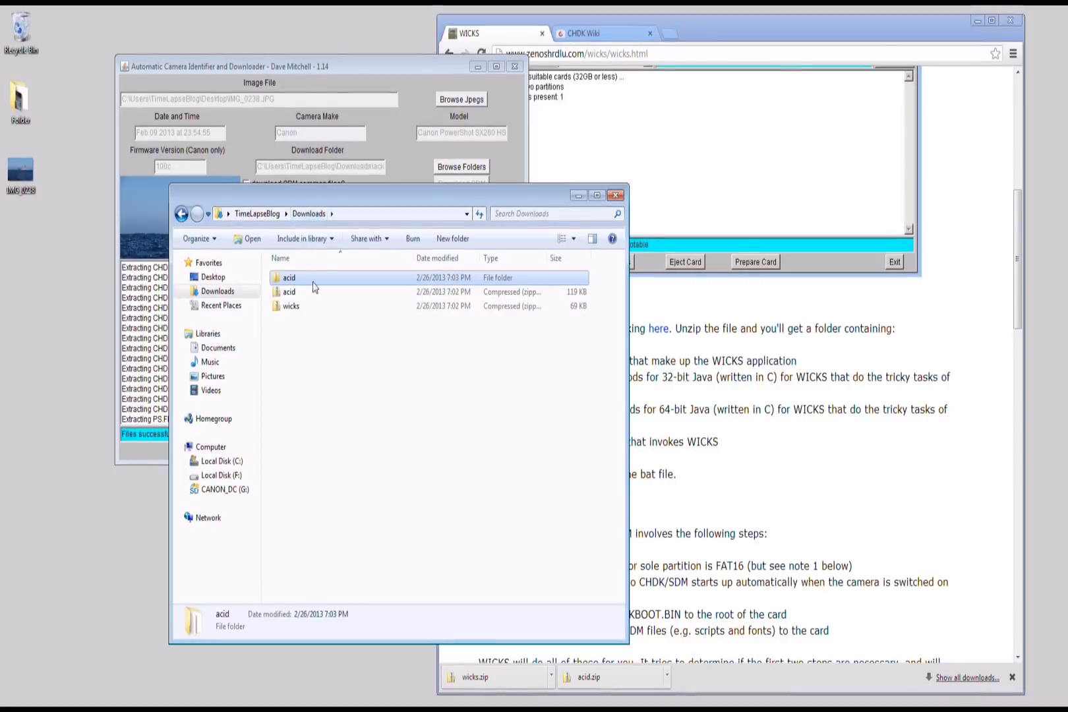
{"action": "right_click", "coordinate": [290, 306]}
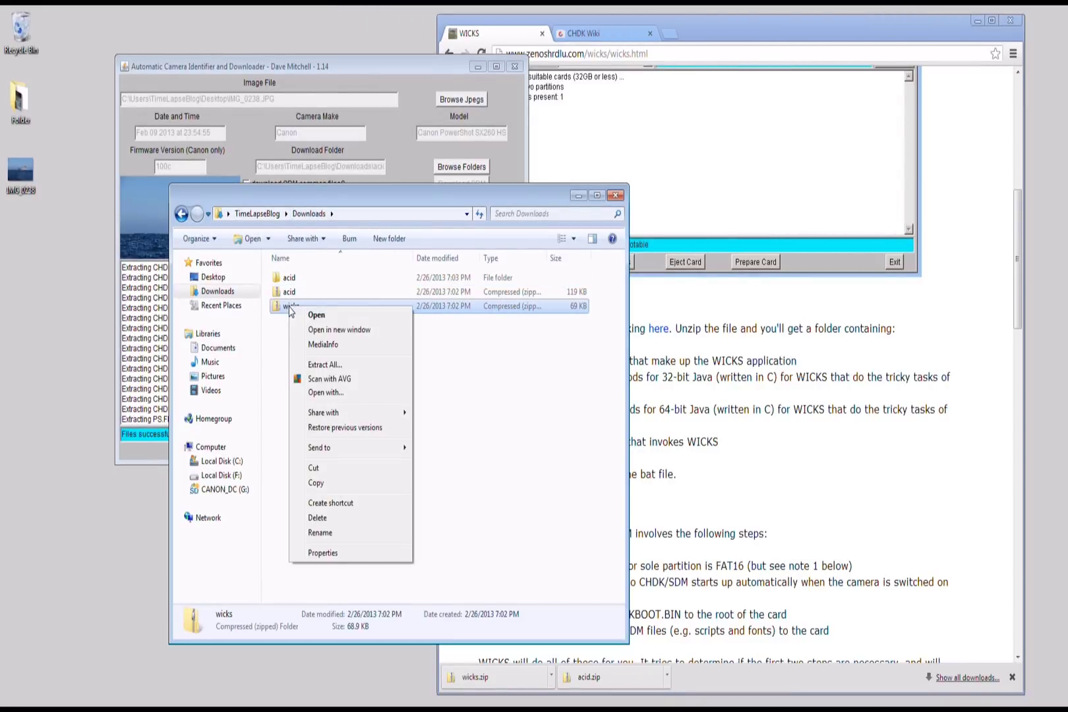
{"action": "left_click", "coordinate": [323, 365]}
{"action": "left_click", "coordinate": [638, 492]}
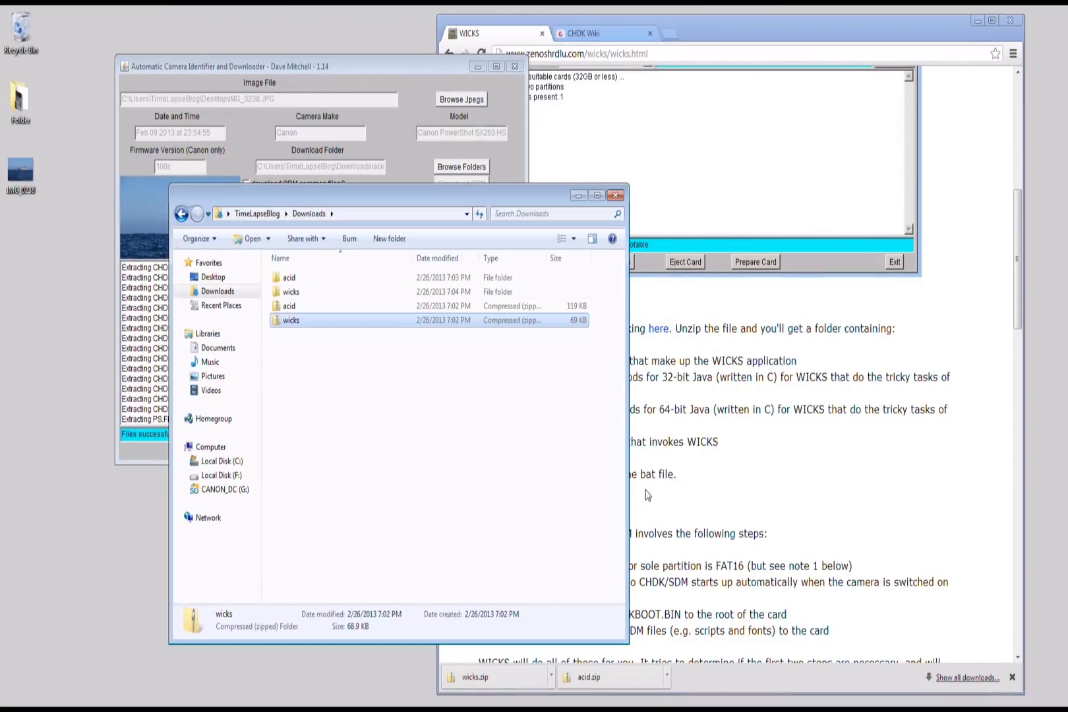
Launch wicks.jar from the extracted wicks folder
{"action": "double_click", "coordinate": [294, 293]}
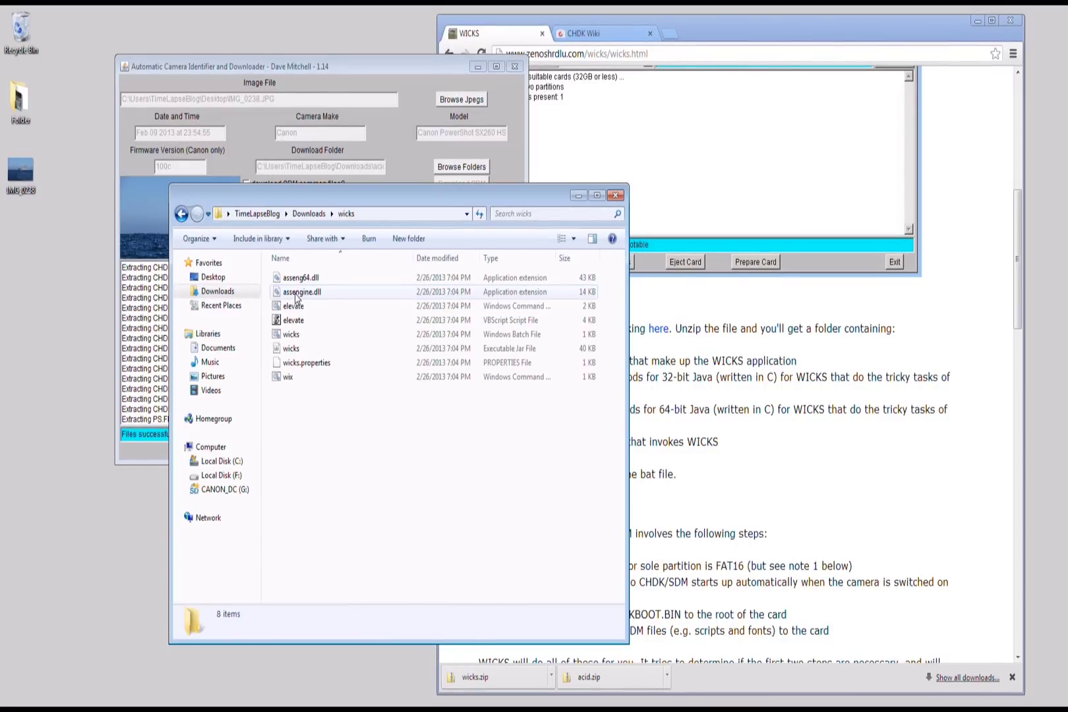
{"action": "left_click", "coordinate": [322, 350]}
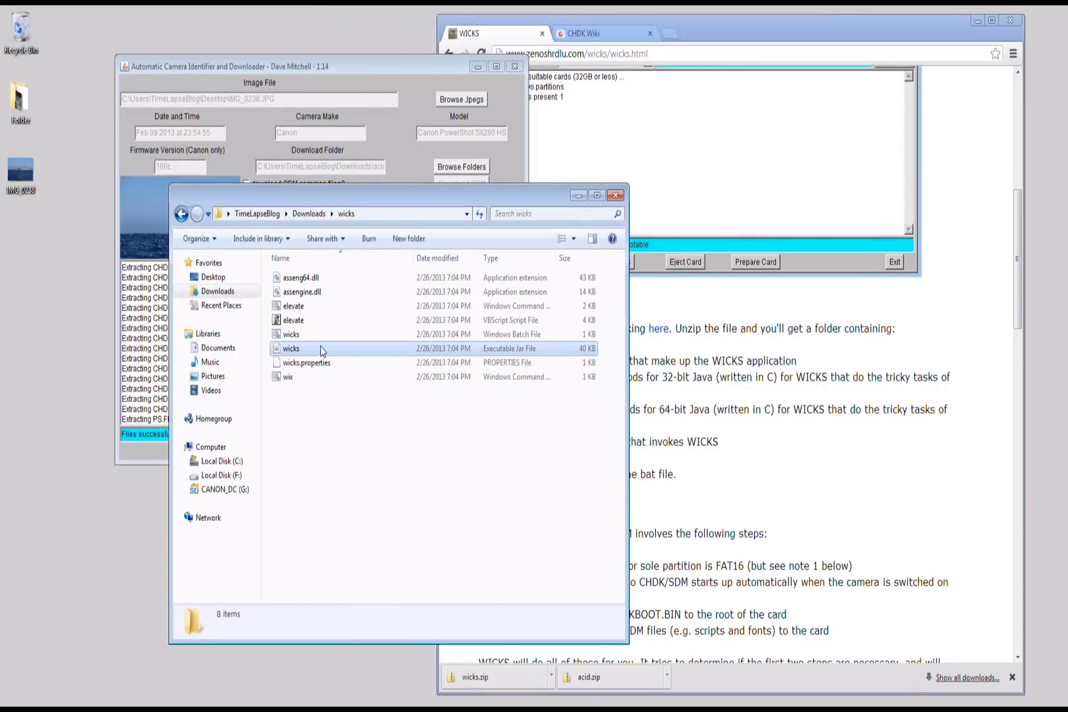
{"action": "double_click", "coordinate": [303, 351]}
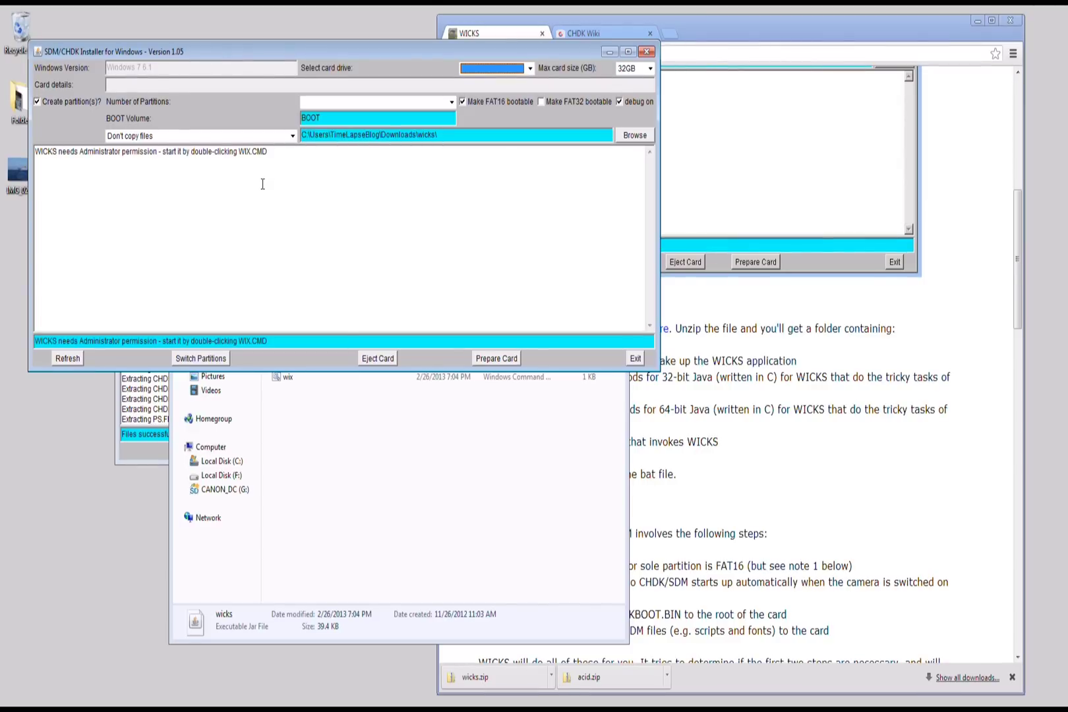
Run wix.cmd from the wicks folder, accepting the security warning, to relaunch WICKS as Administrator
{"action": "left_click", "coordinate": [334, 392]}
{"action": "left_click", "coordinate": [290, 377]}
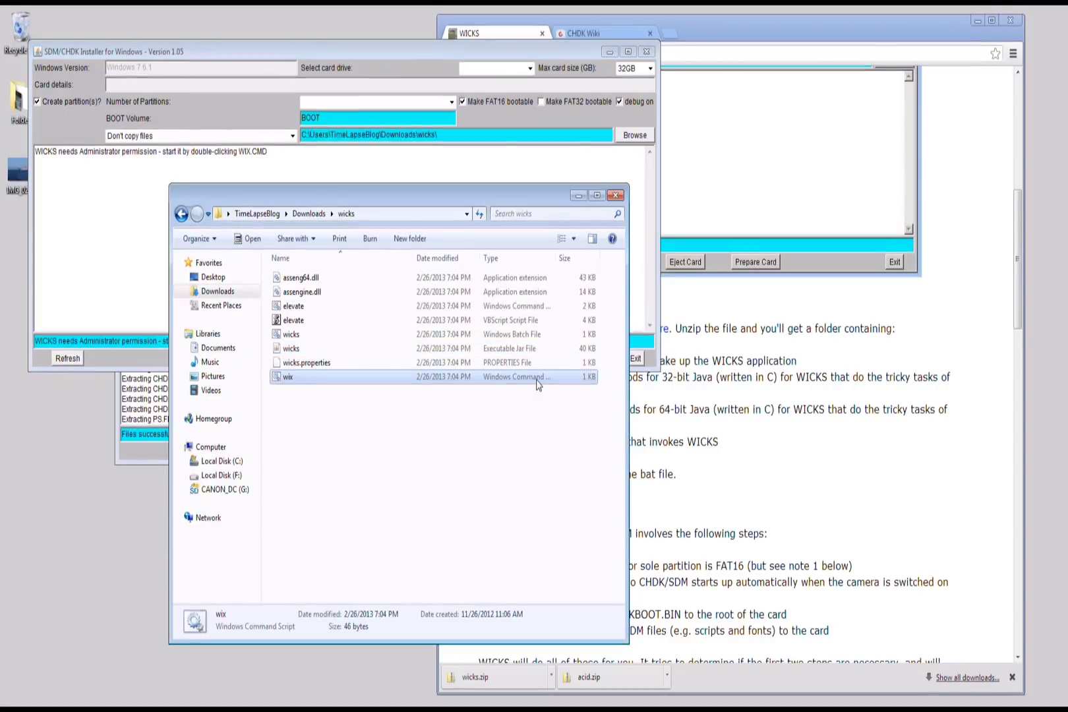
{"action": "double_click", "coordinate": [313, 385]}
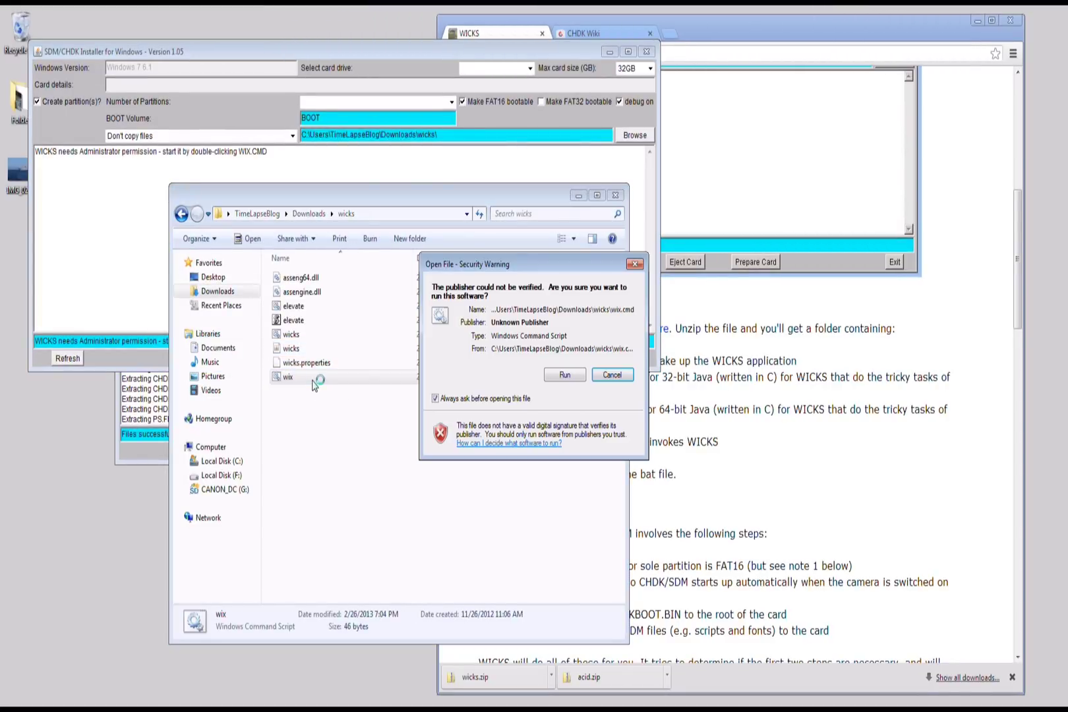
{"action": "left_click", "coordinate": [562, 376]}
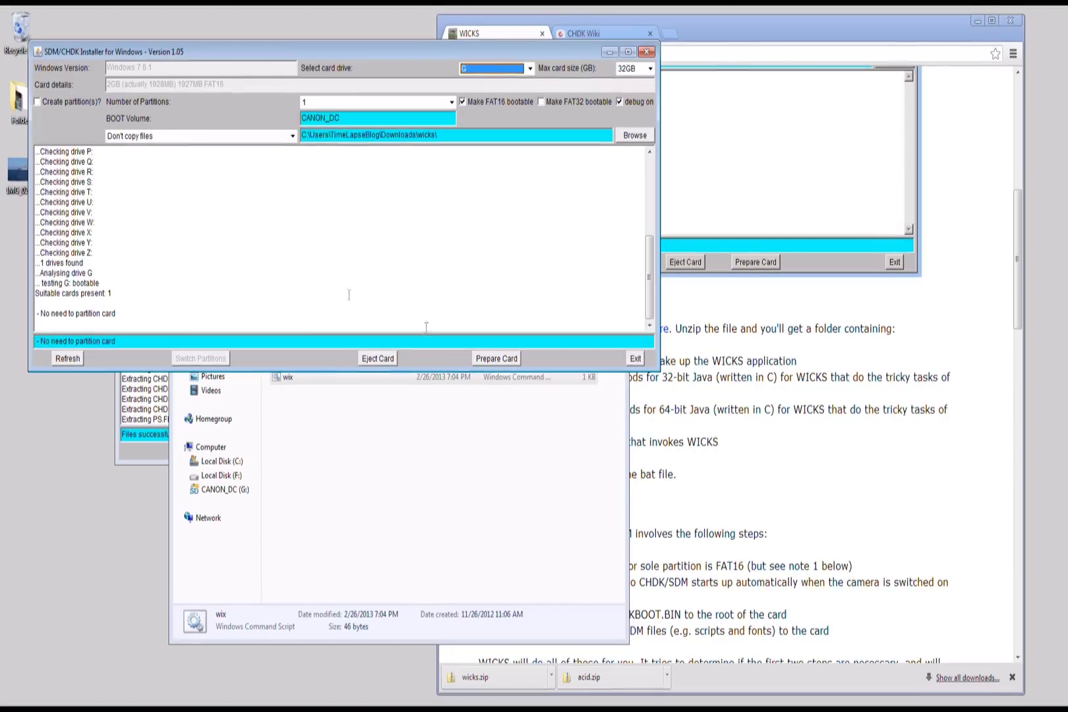
{"action": "left_click", "coordinate": [292, 137]}
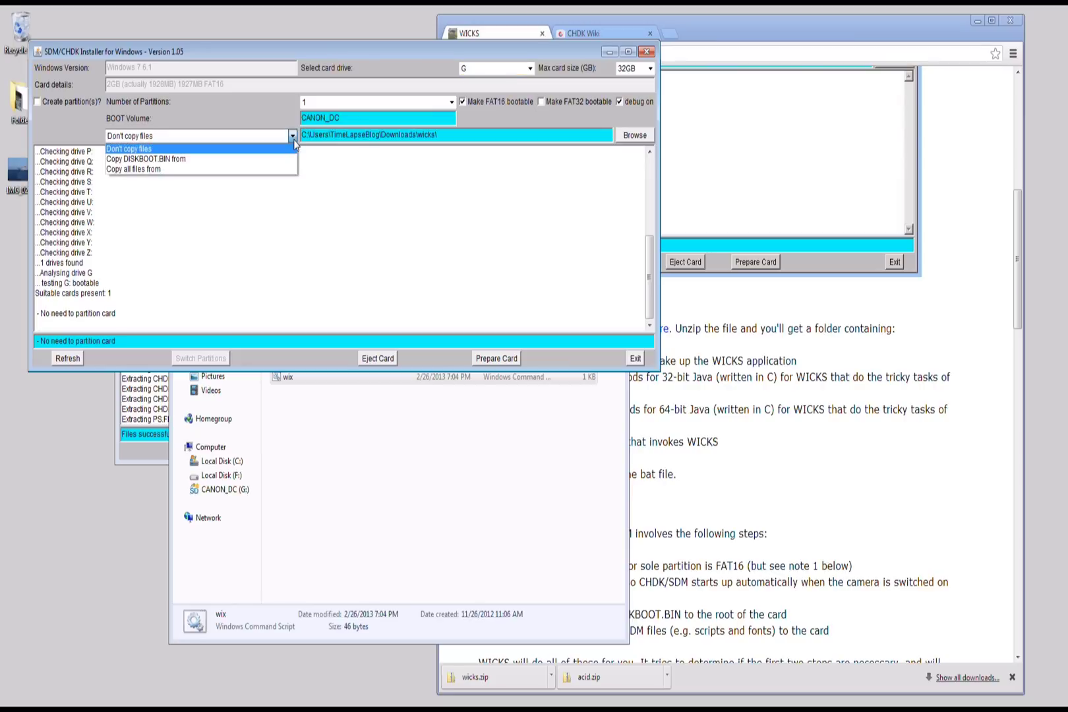
Copy all files from acid\Stable CHDK\sx260hs-100c and start Prepare Card
{"action": "left_click", "coordinate": [275, 169]}
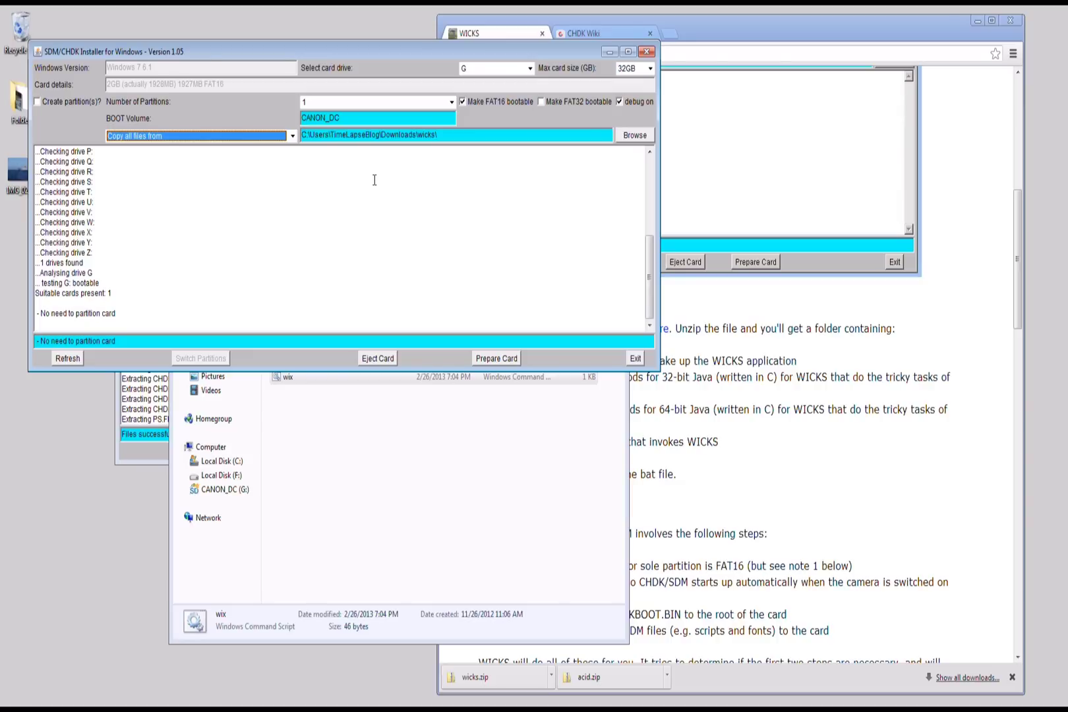
{"action": "left_click", "coordinate": [636, 135]}
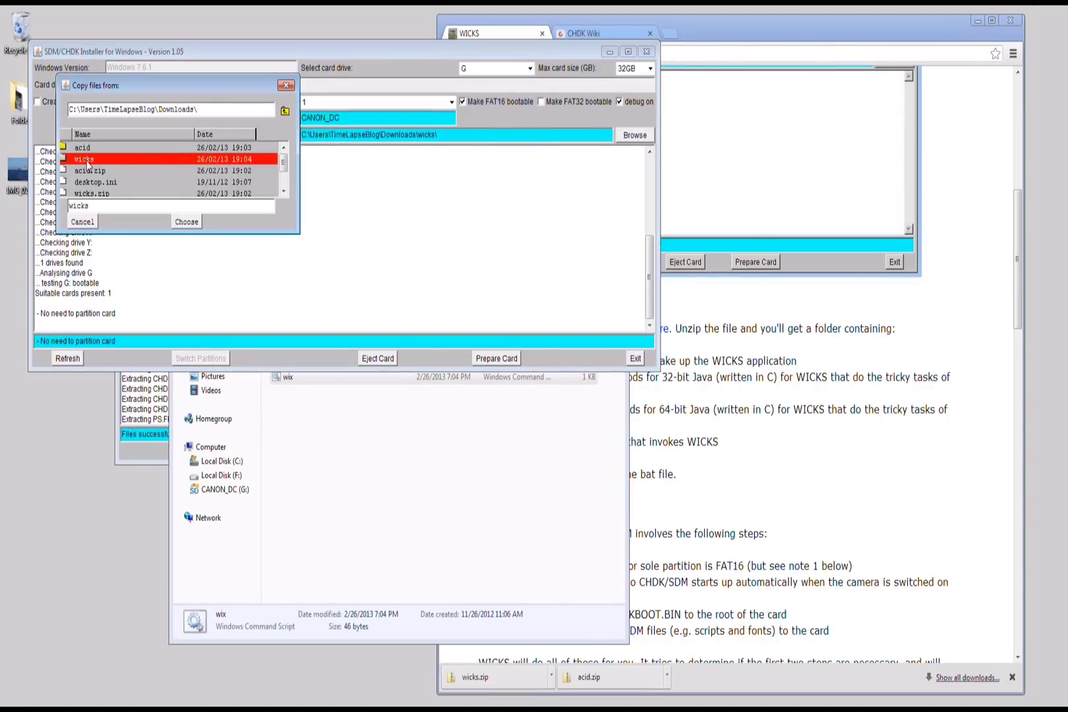
{"action": "left_click", "coordinate": [84, 151]}
{"action": "double_click", "coordinate": [83, 151]}
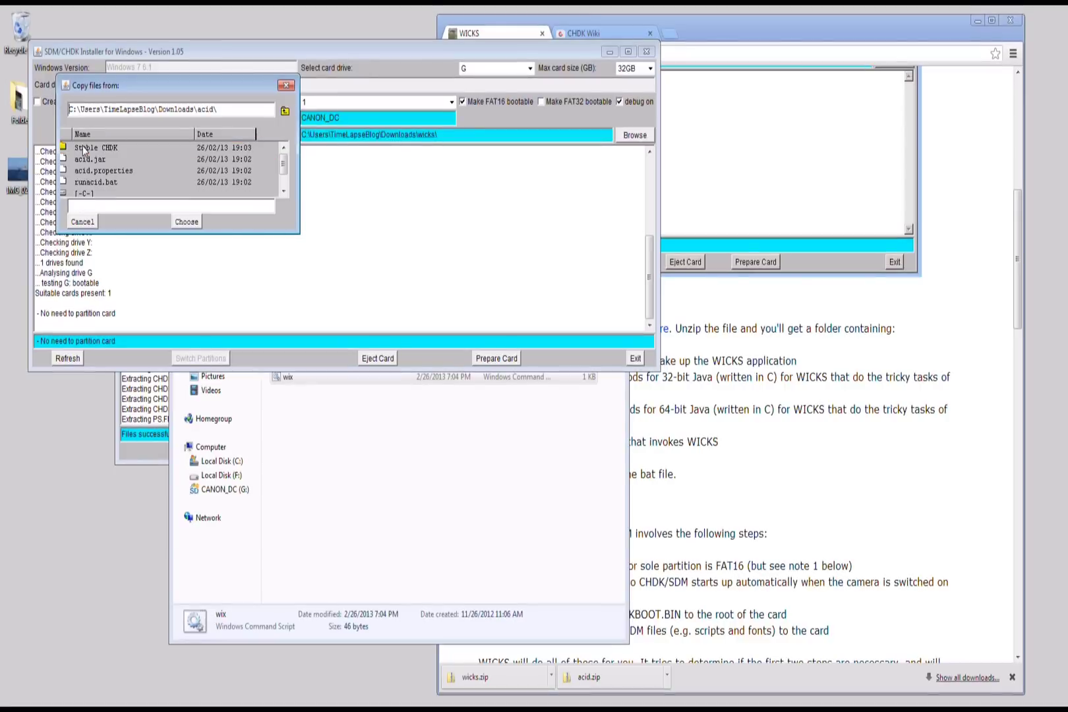
{"action": "left_click", "coordinate": [100, 149]}
{"action": "double_click", "coordinate": [100, 149]}
{"action": "left_click", "coordinate": [94, 154]}
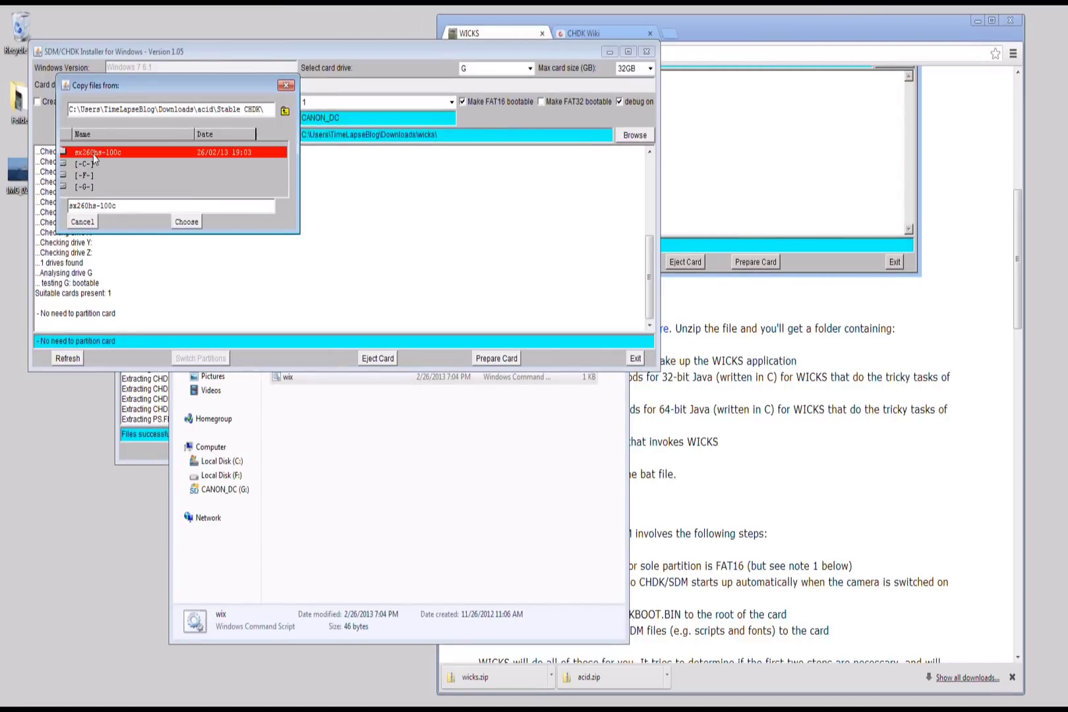
{"action": "left_click", "coordinate": [187, 222]}
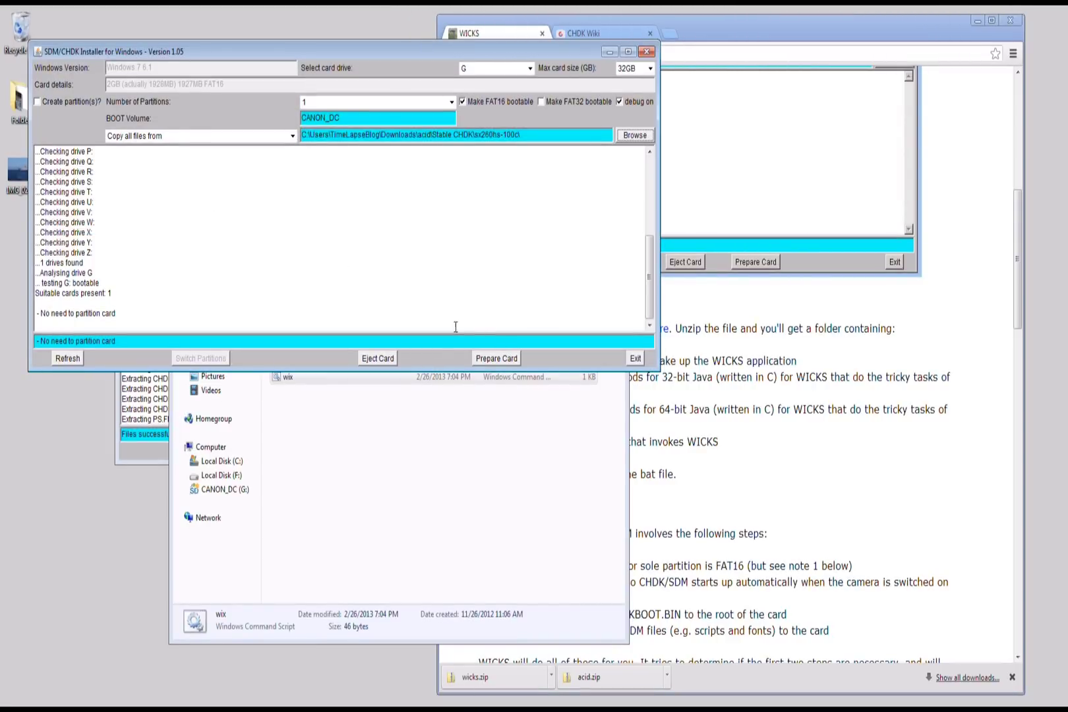
{"action": "left_click", "coordinate": [498, 364]}
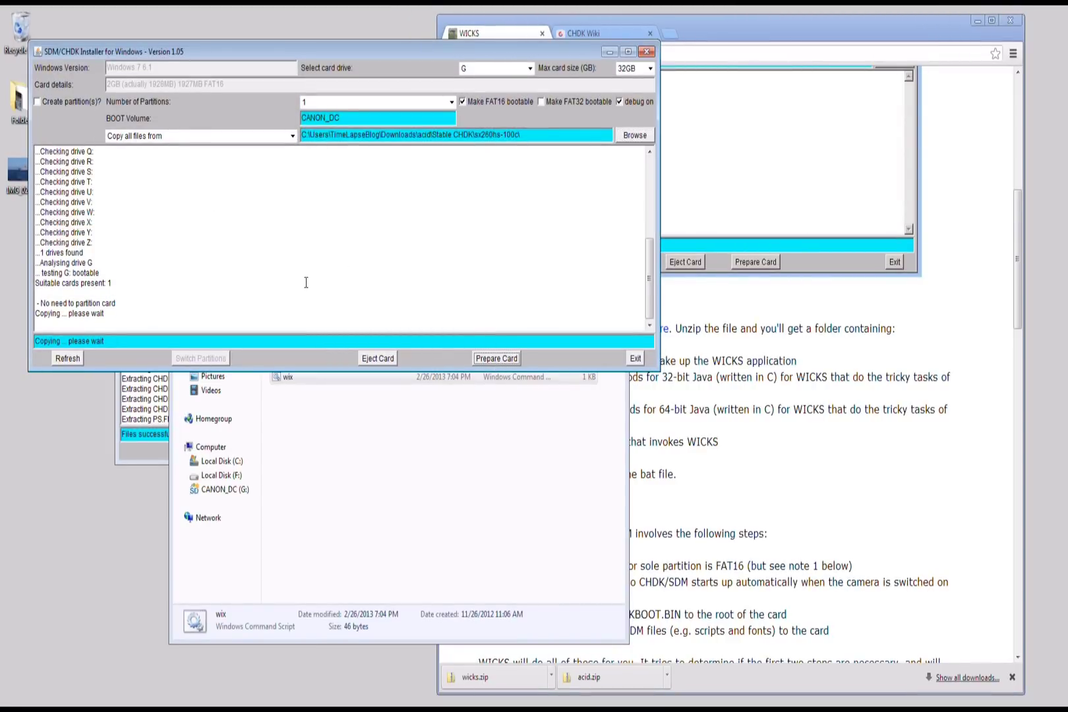